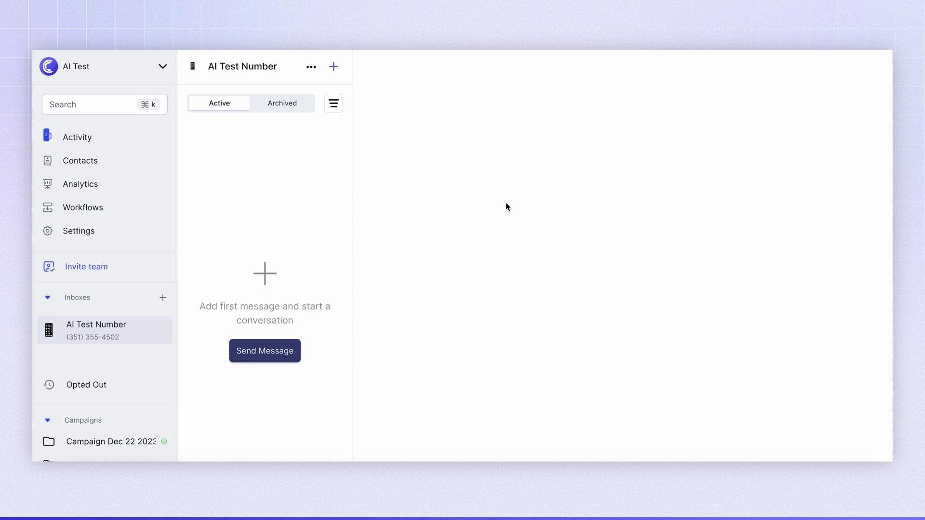
- Show the Contacts list, which is still empty
click(94, 163)
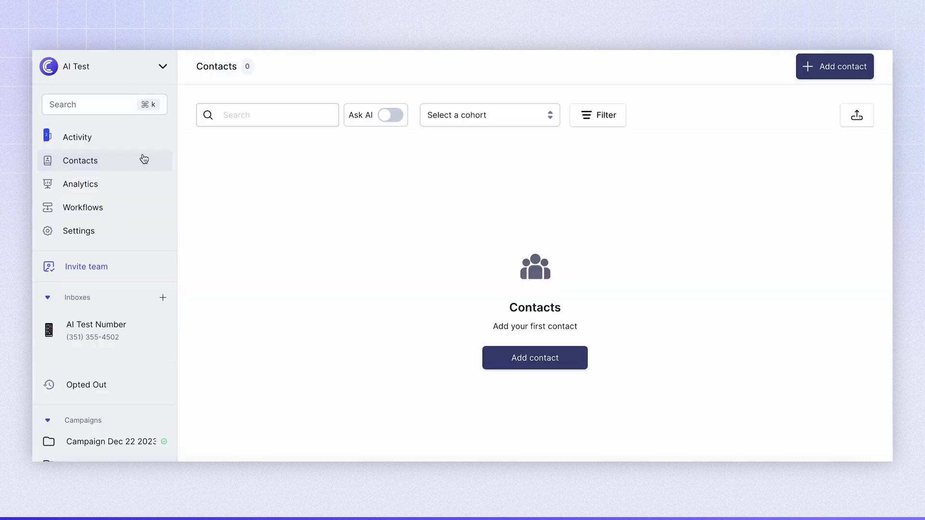
- Visit the workspace Integrations settings, then return to the inbox
click(113, 233)
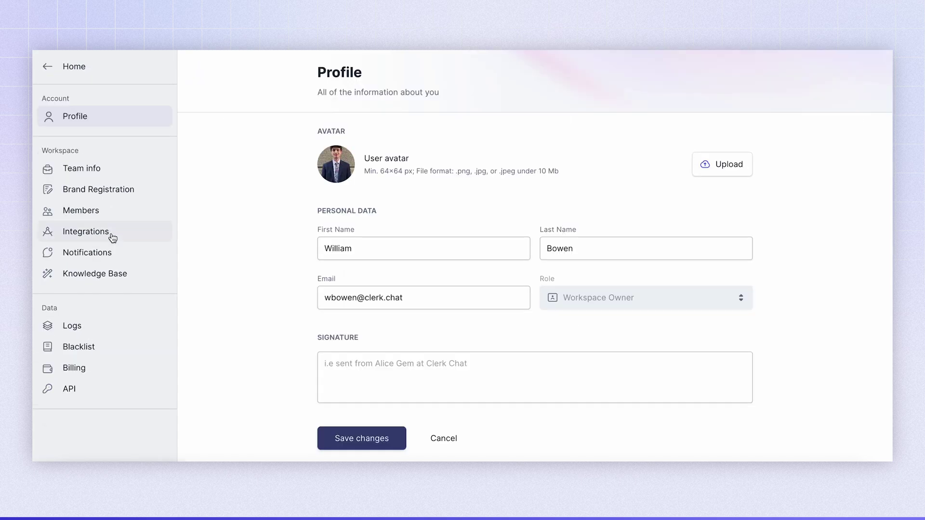
click(112, 235)
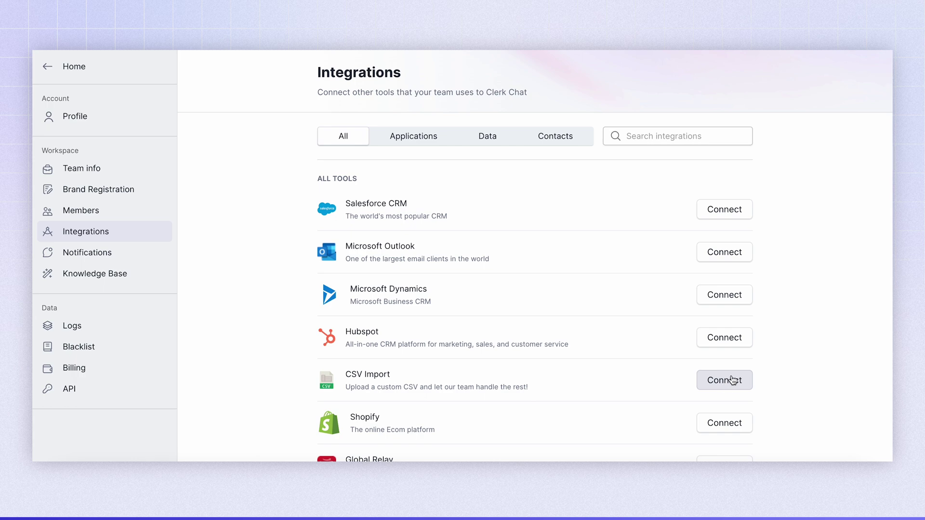
click(64, 80)
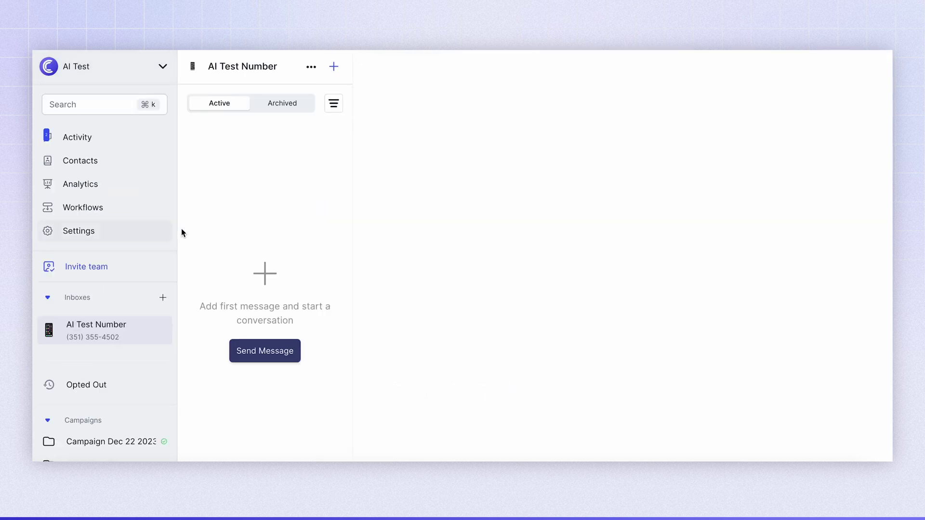
- From Contacts, start Import contacts and connect the CSV Import integration
click(117, 169)
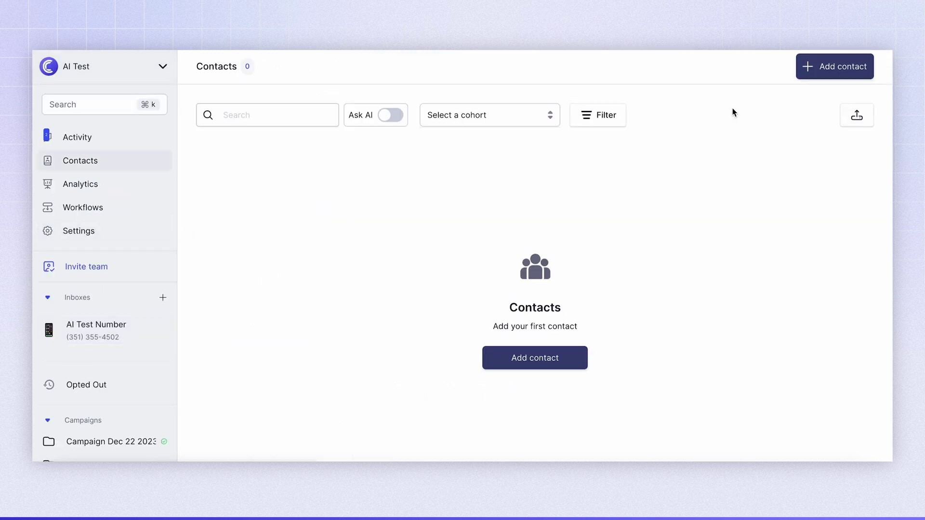
click(855, 116)
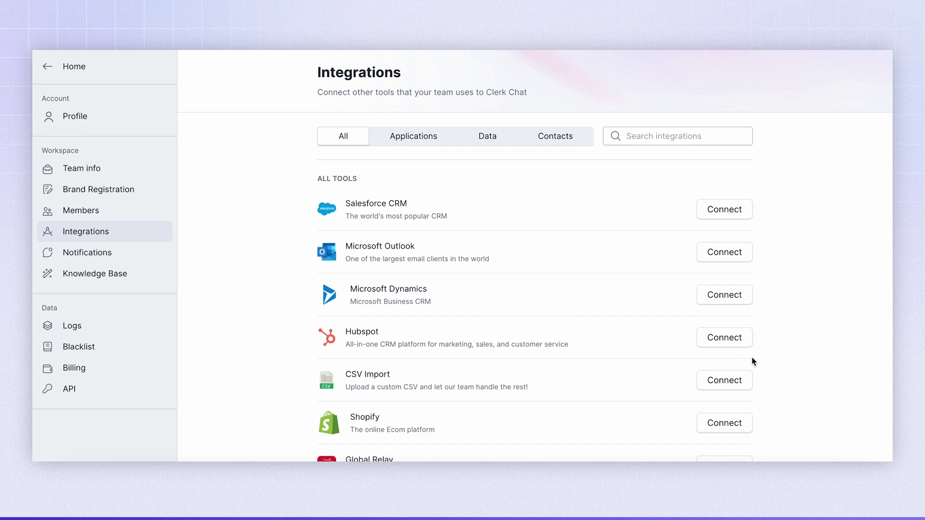
click(724, 381)
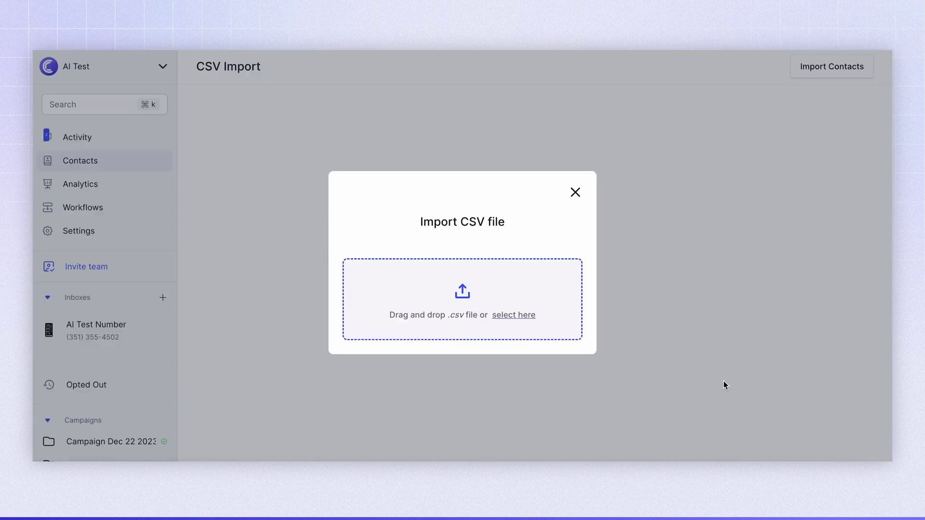
- Upload the contacts CSV file and continue to column mapping
click(512, 320)
click(561, 334)
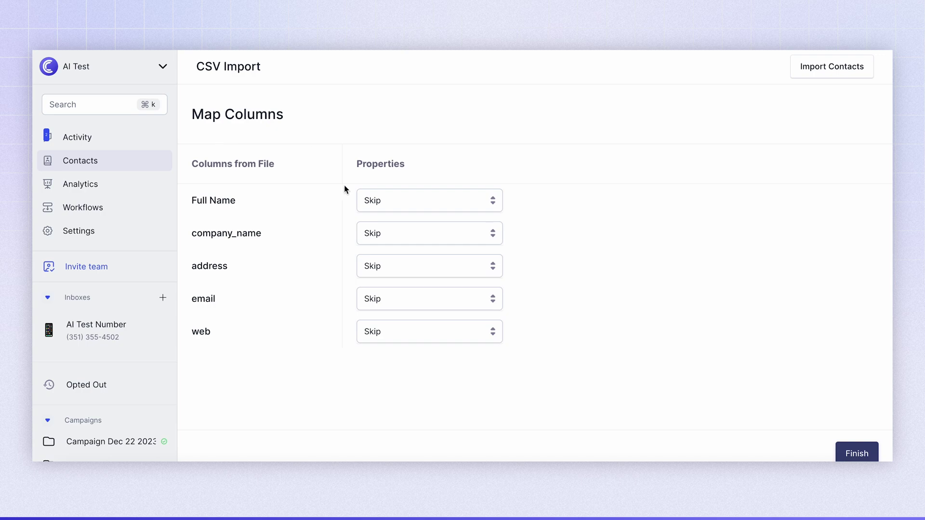
- Map the Full Name column to the existing Name property
click(372, 206)
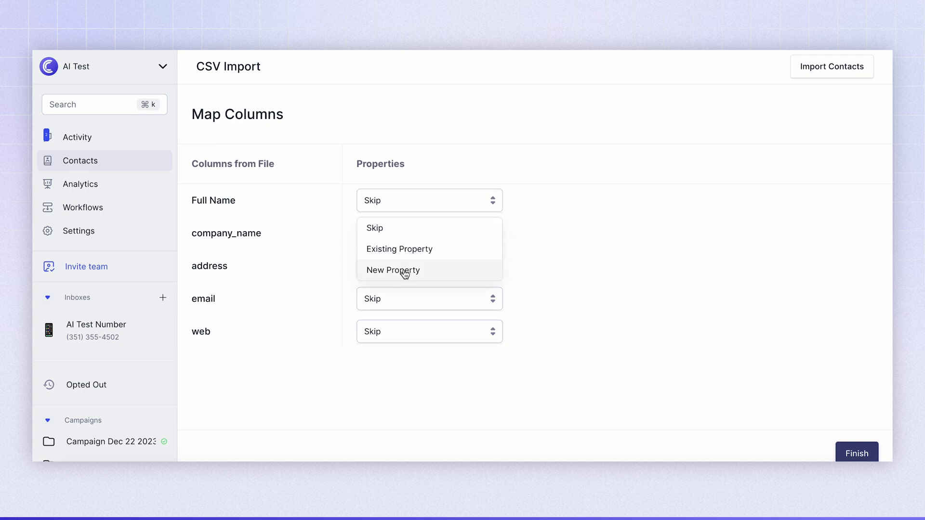
click(454, 250)
click(578, 202)
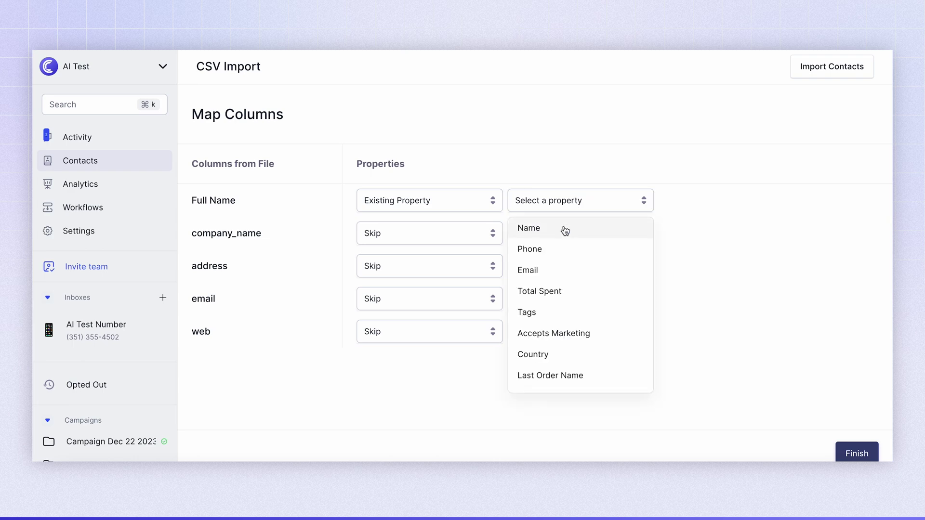
click(565, 229)
- Map company_name to a new Text property named Company Property
click(423, 246)
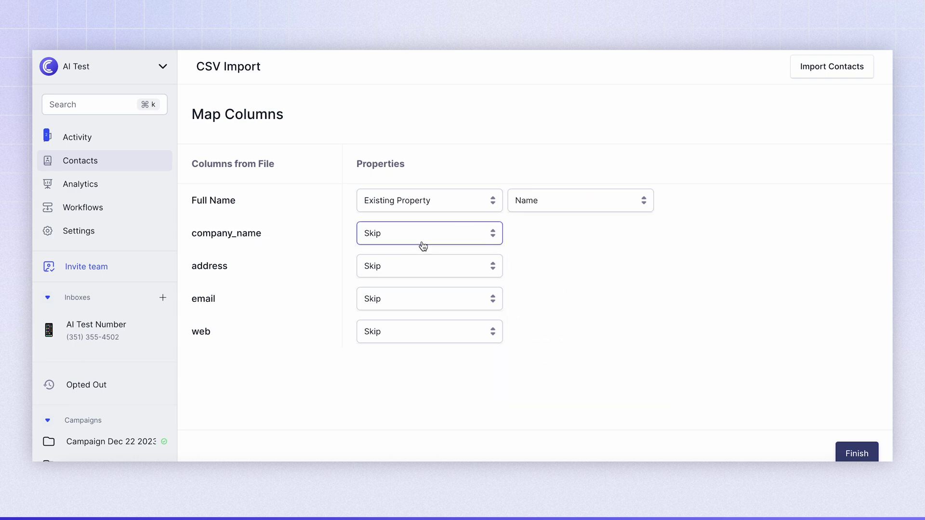
click(422, 303)
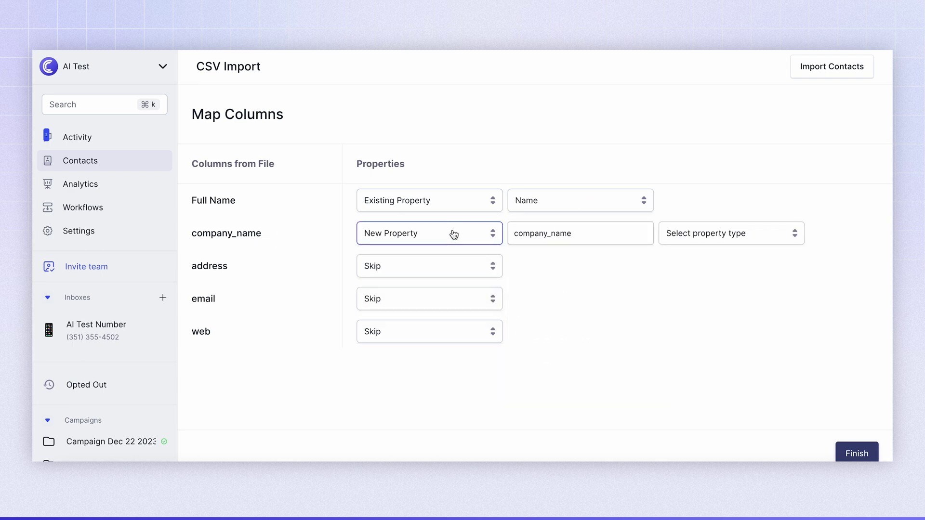
double_click(555, 235)
text(Compa)
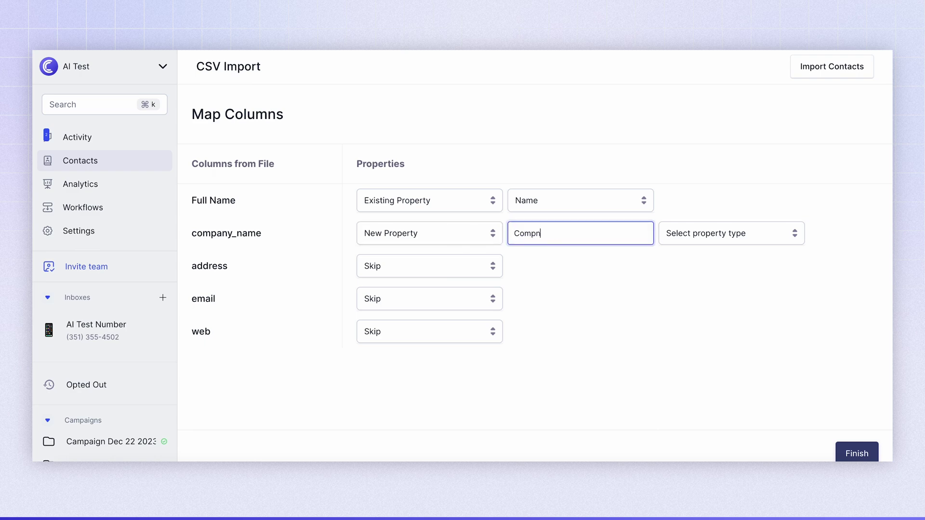
text(ny Property)
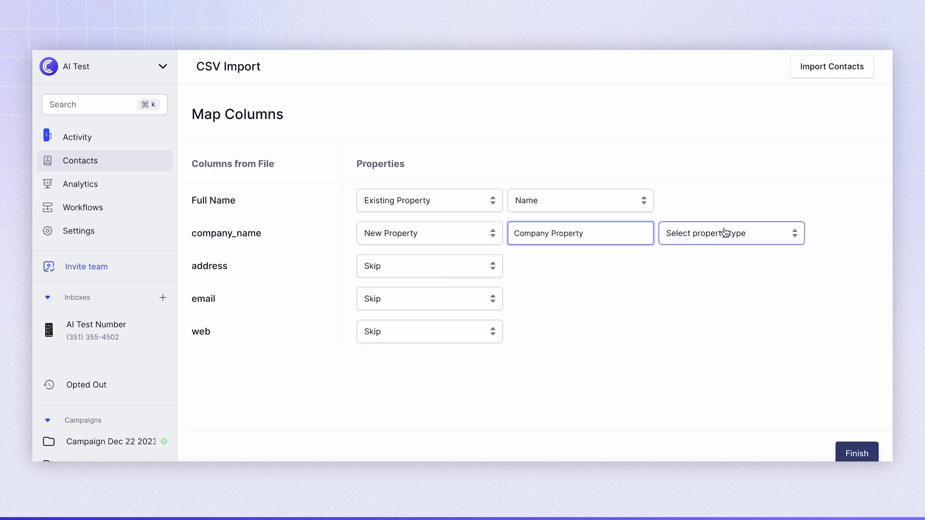
click(731, 234)
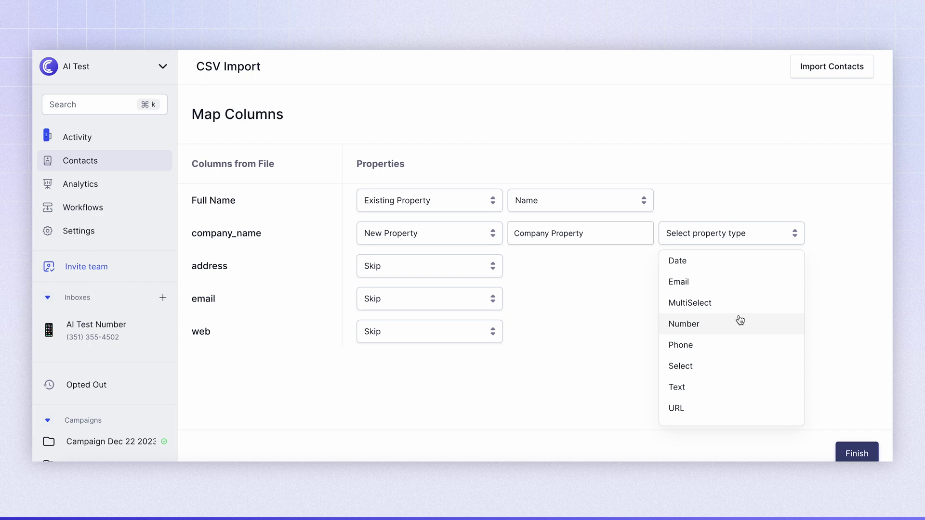
click(712, 392)
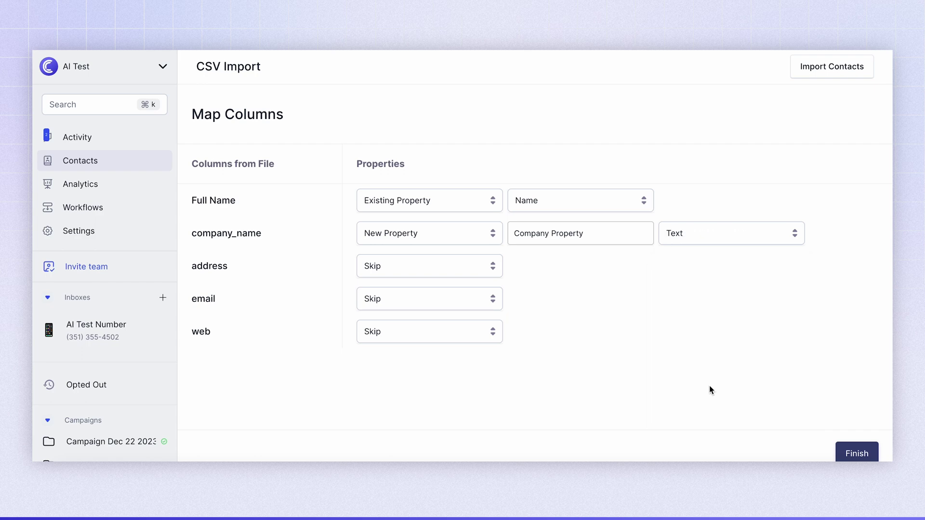
- Map address to a new Text property named Address
click(418, 262)
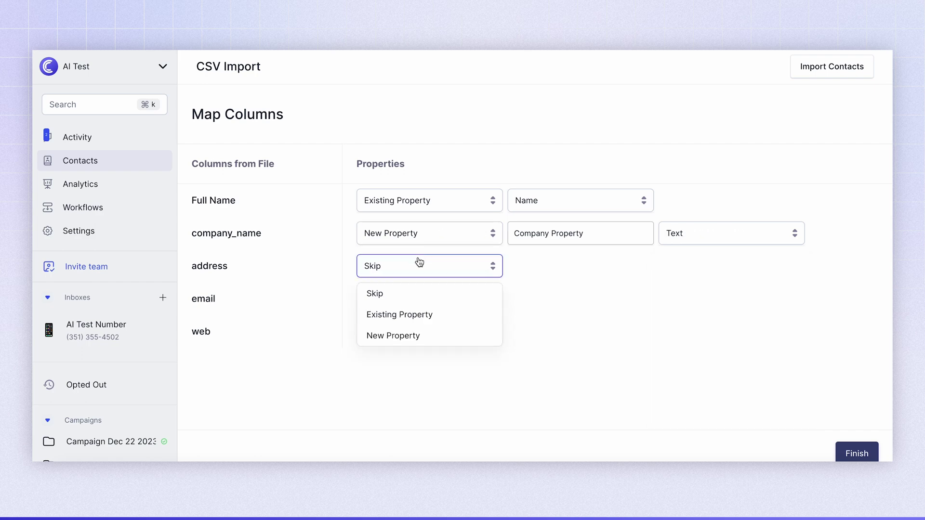
click(393, 336)
double_click(568, 273)
text(A)
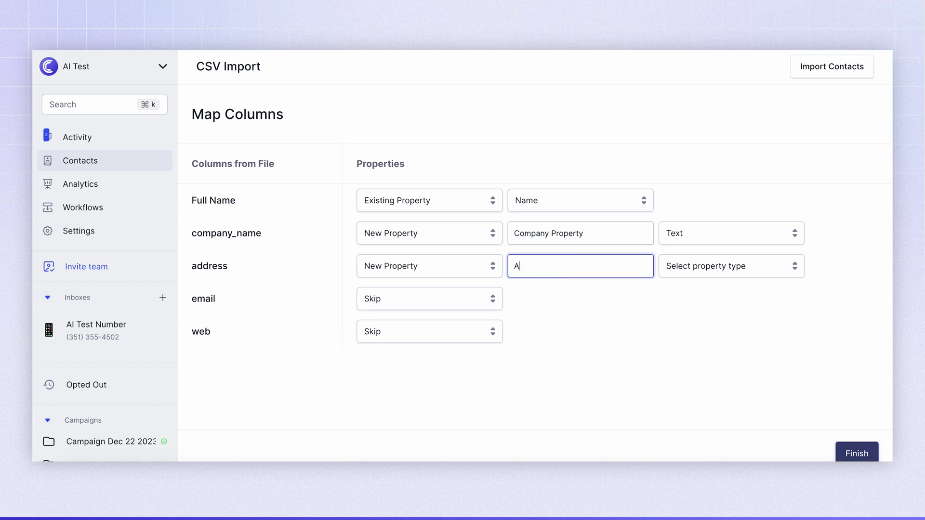
text(ddress)
click(738, 266)
click(703, 417)
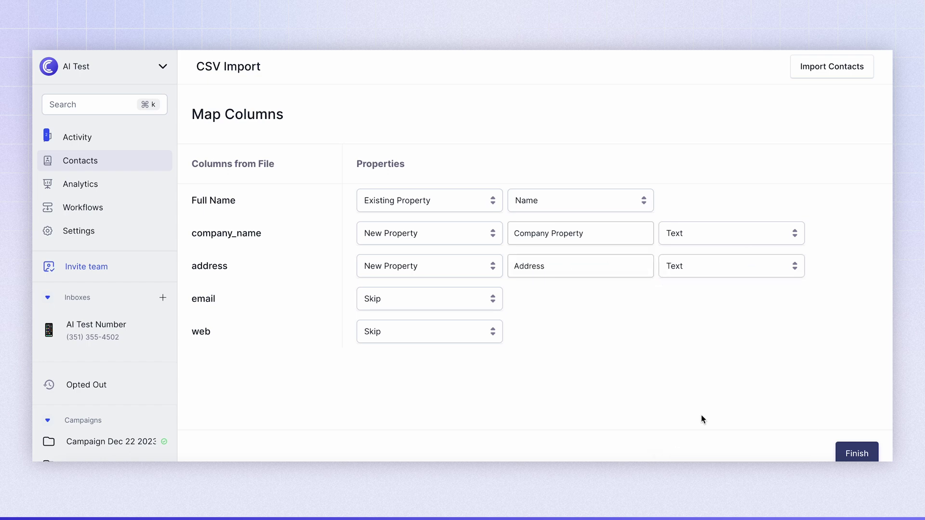
- Map email to the existing Email property
click(492, 299)
click(438, 348)
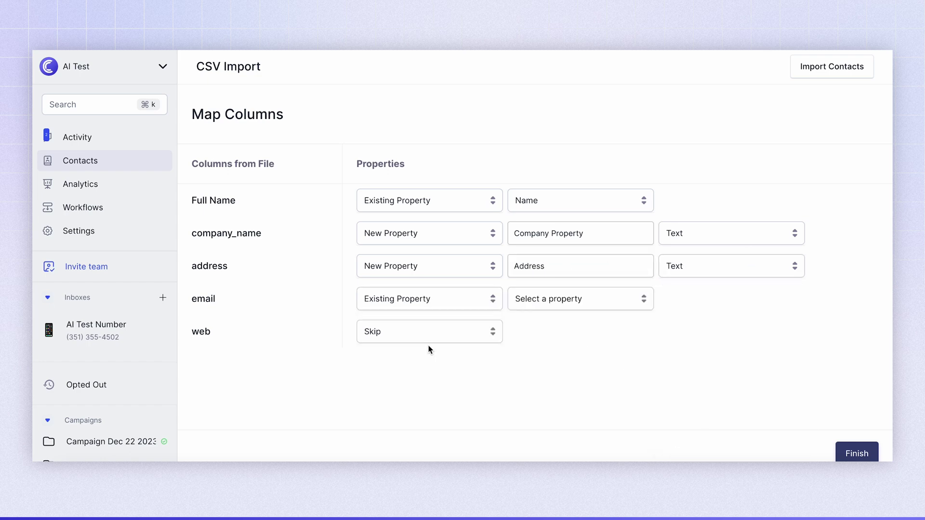
click(579, 300)
click(553, 368)
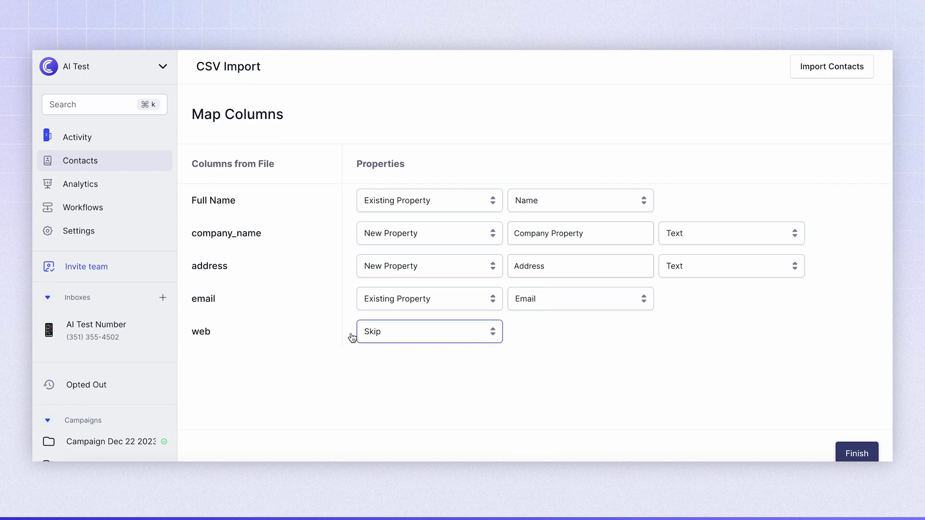
- Map web to a new URL property named Website and finish the import
click(440, 343)
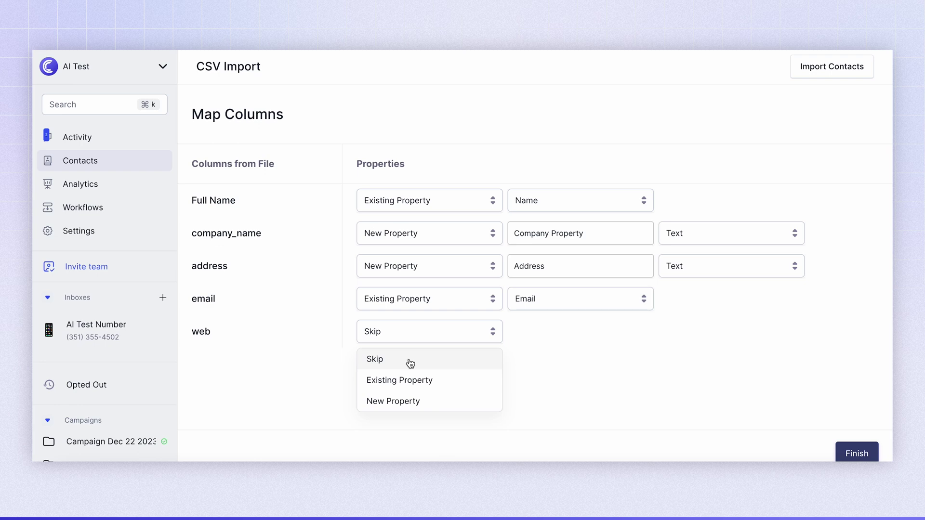
click(403, 401)
double_click(560, 336)
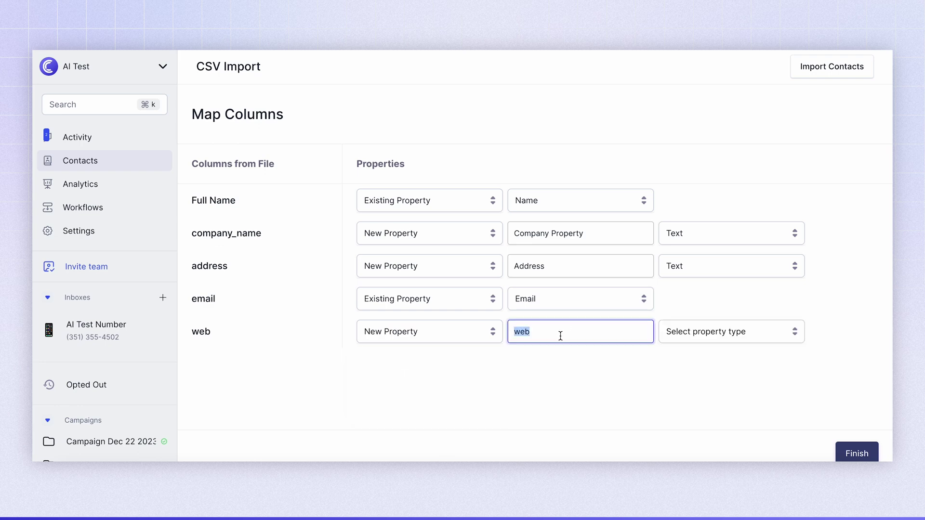
text(Website)
click(754, 340)
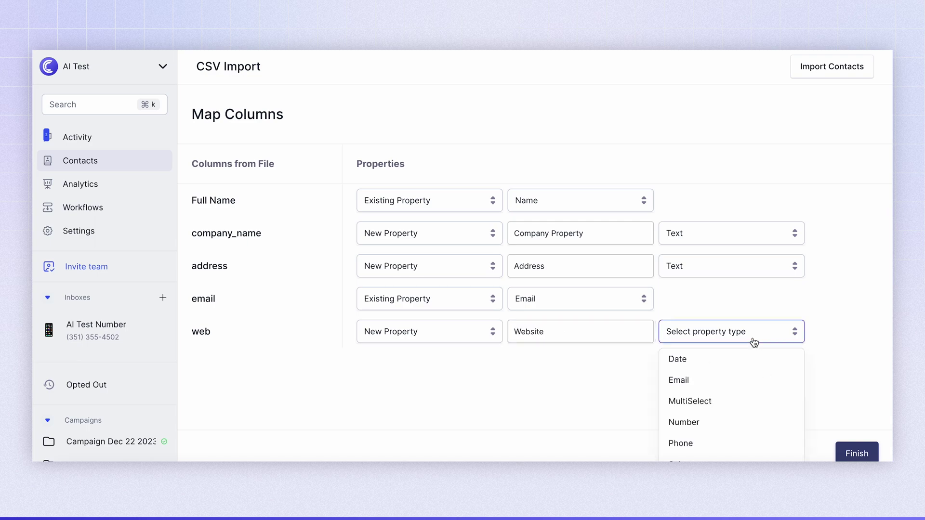
scroll(745, 383, down, 1)
scroll(710, 453, down, 2)
click(707, 454)
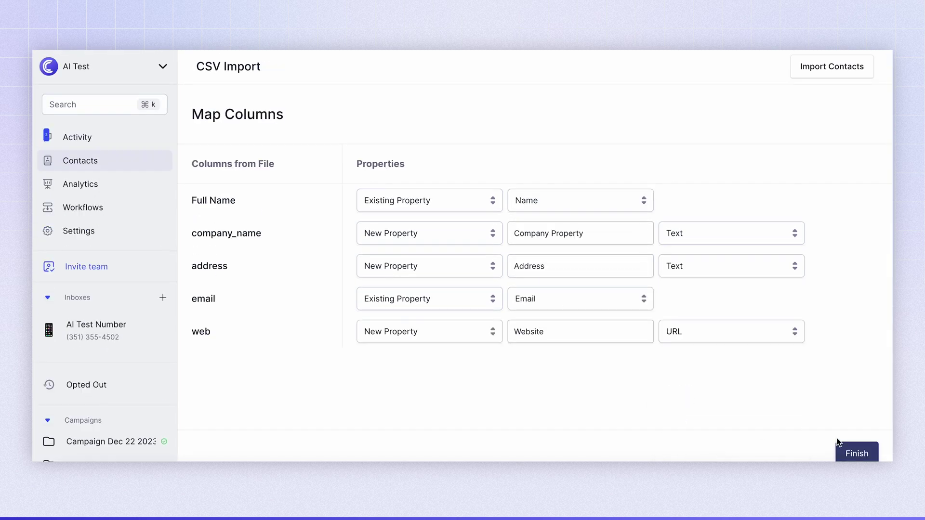
click(844, 452)
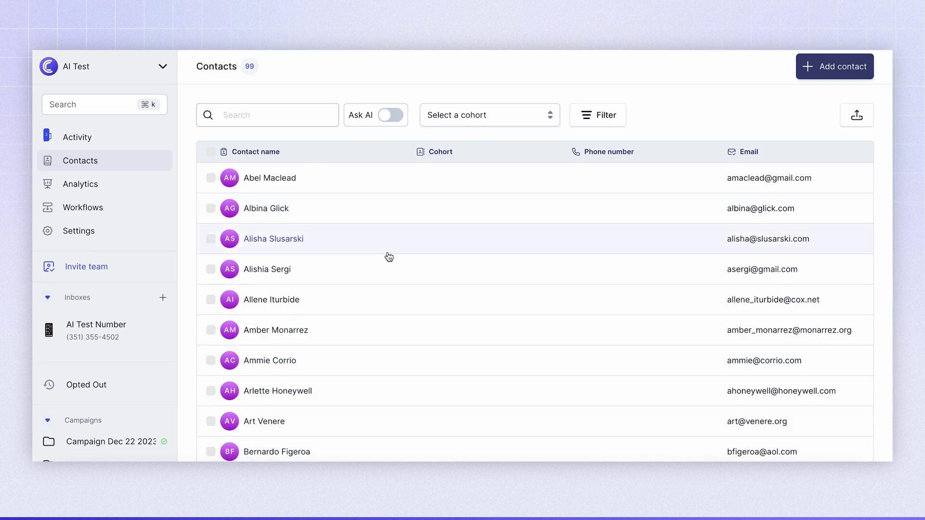
- Check Abel Maclead's imported address, website and company, then close his details
click(260, 178)
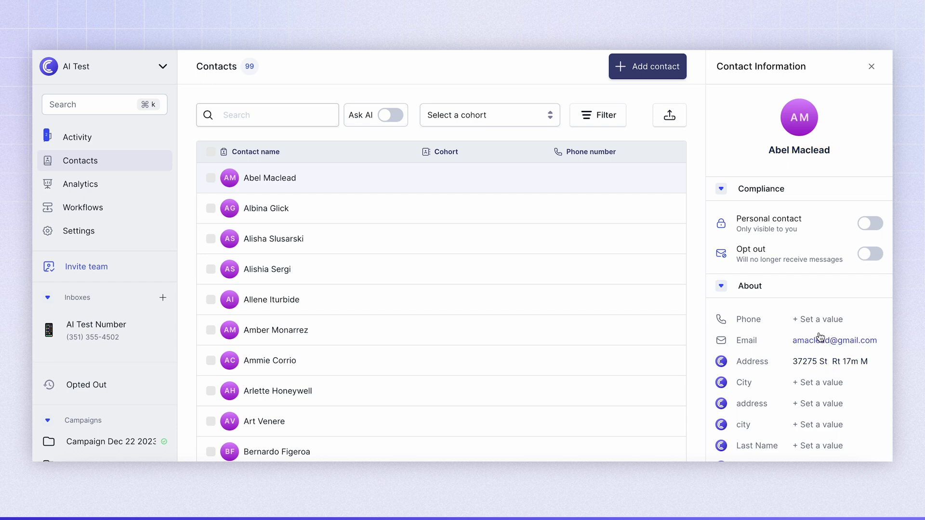
scroll(820, 338, down, 2)
scroll(803, 402, down, 1)
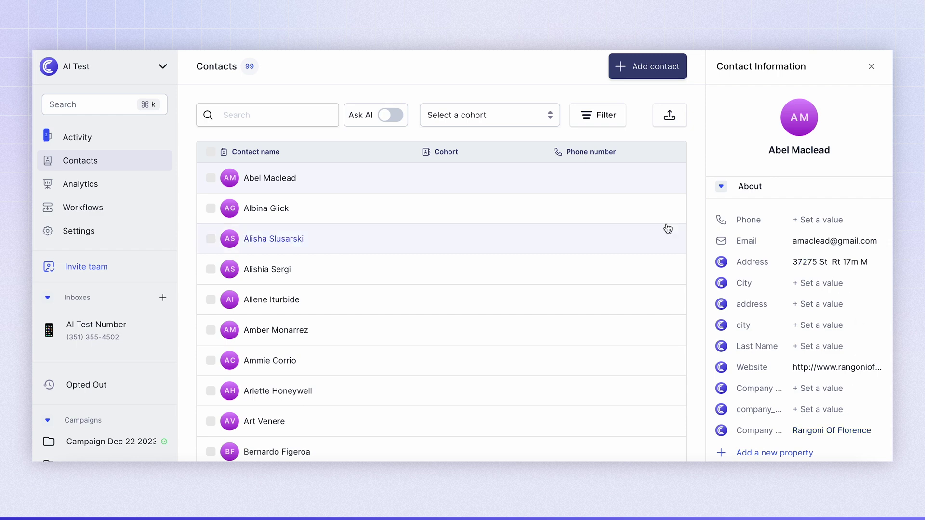
click(872, 67)
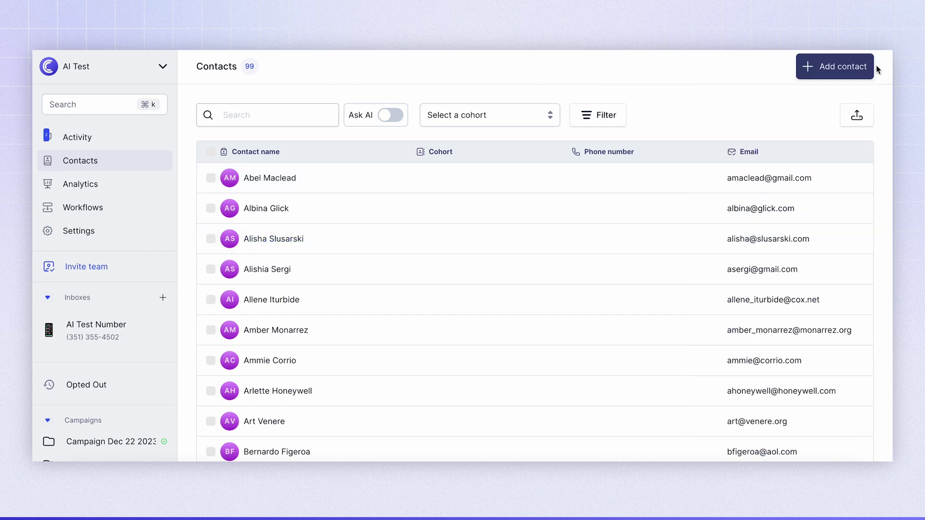